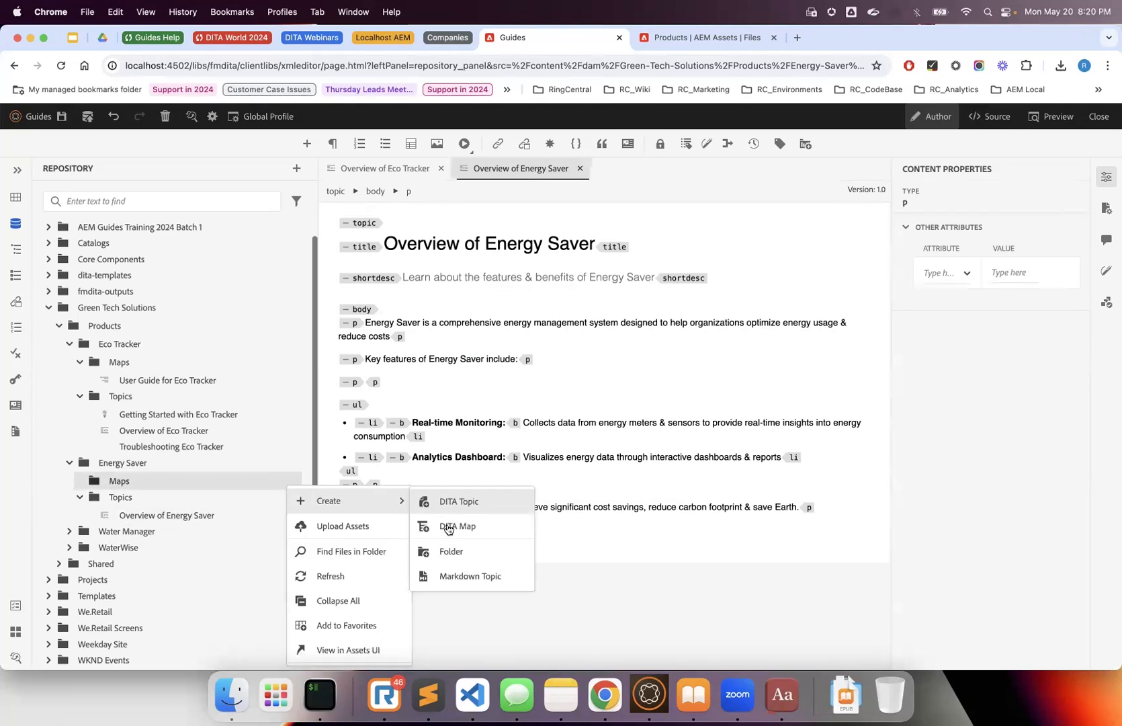
Start a new DITA map in the Energy Saver Maps folder using the Map template, and consult the content structure slide
left_click(447, 525)
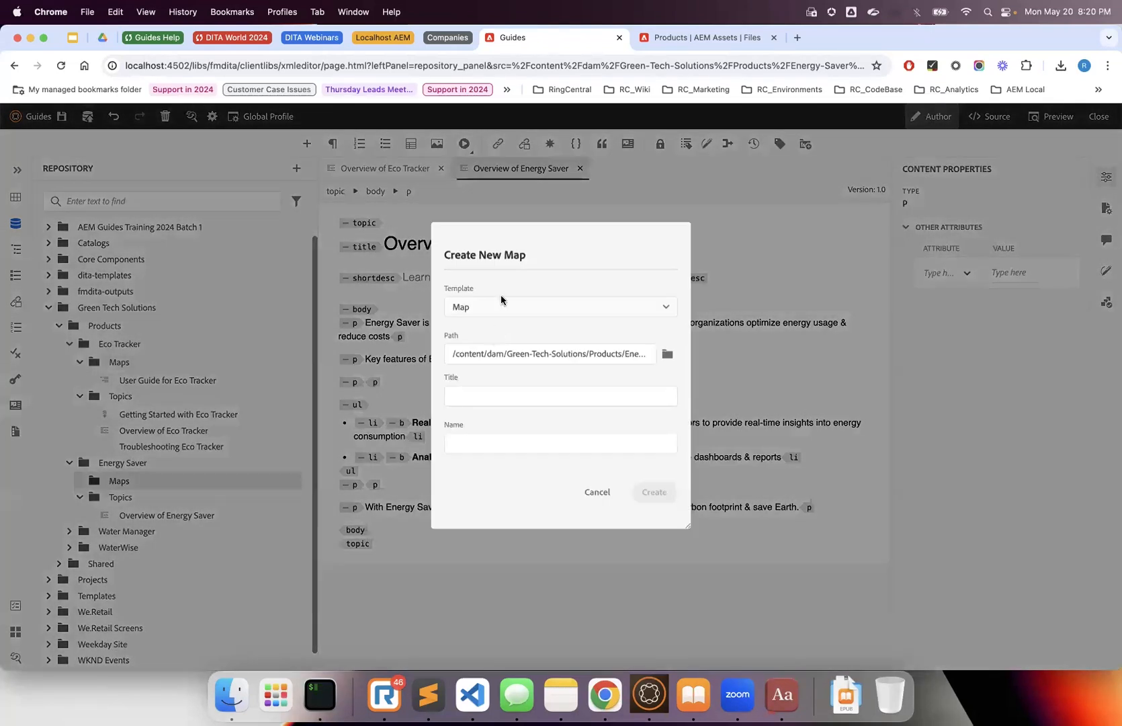
left_click(499, 306)
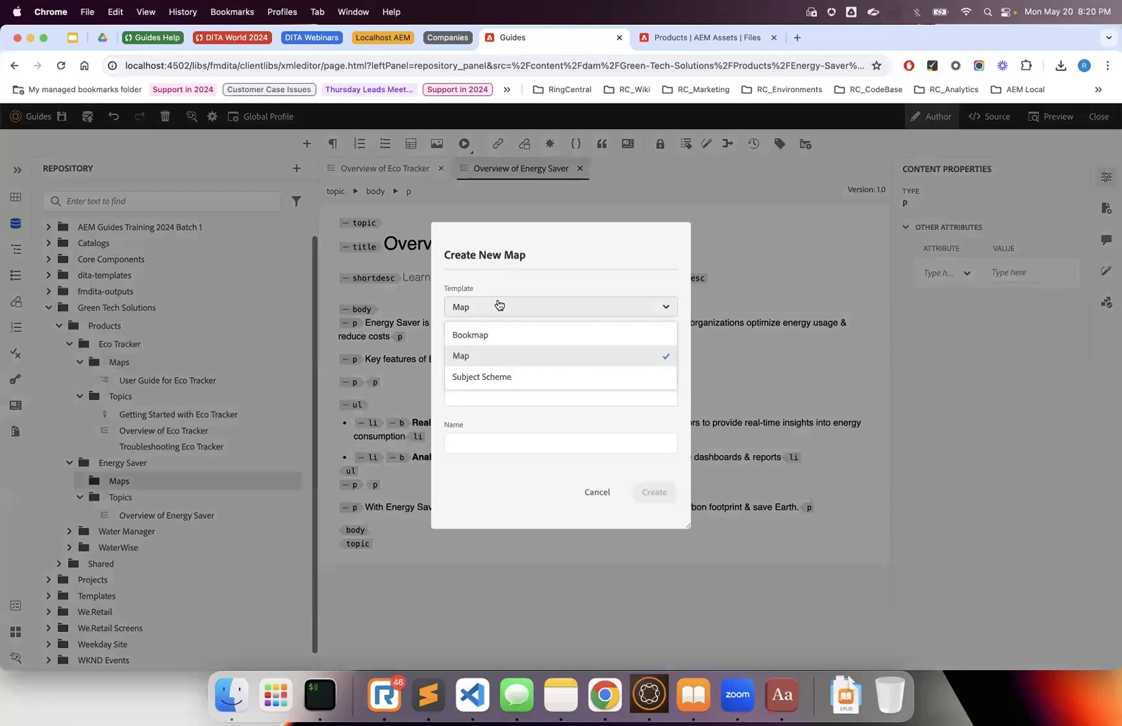
left_click(470, 357)
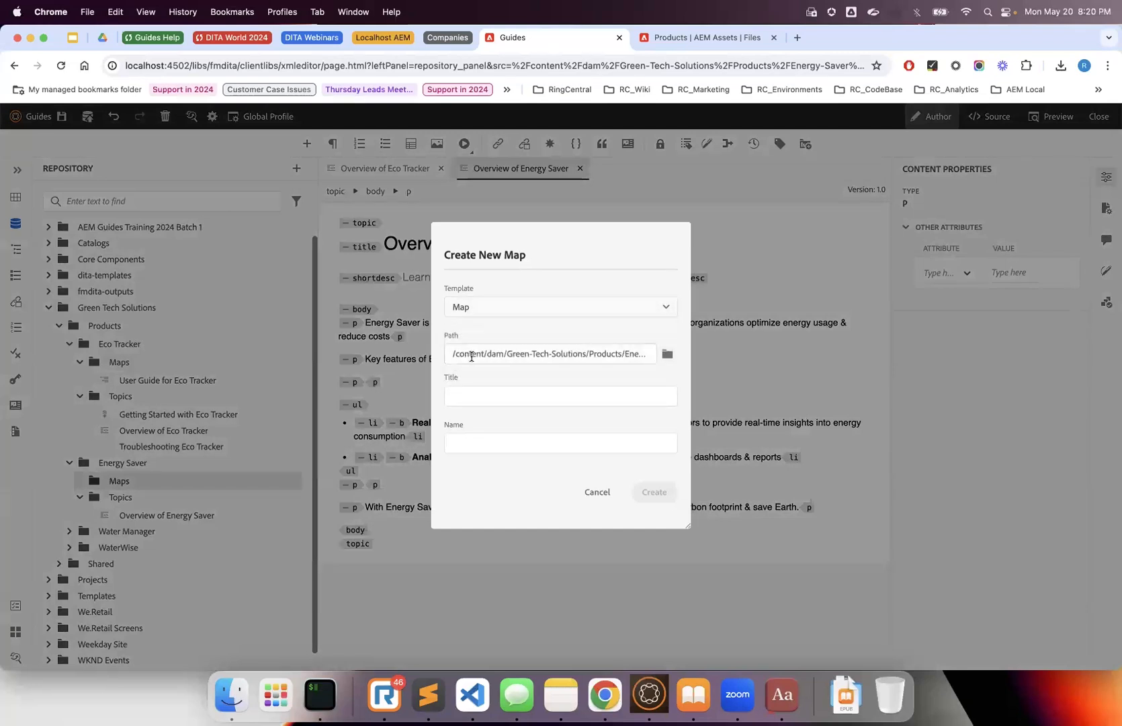
left_click(457, 388)
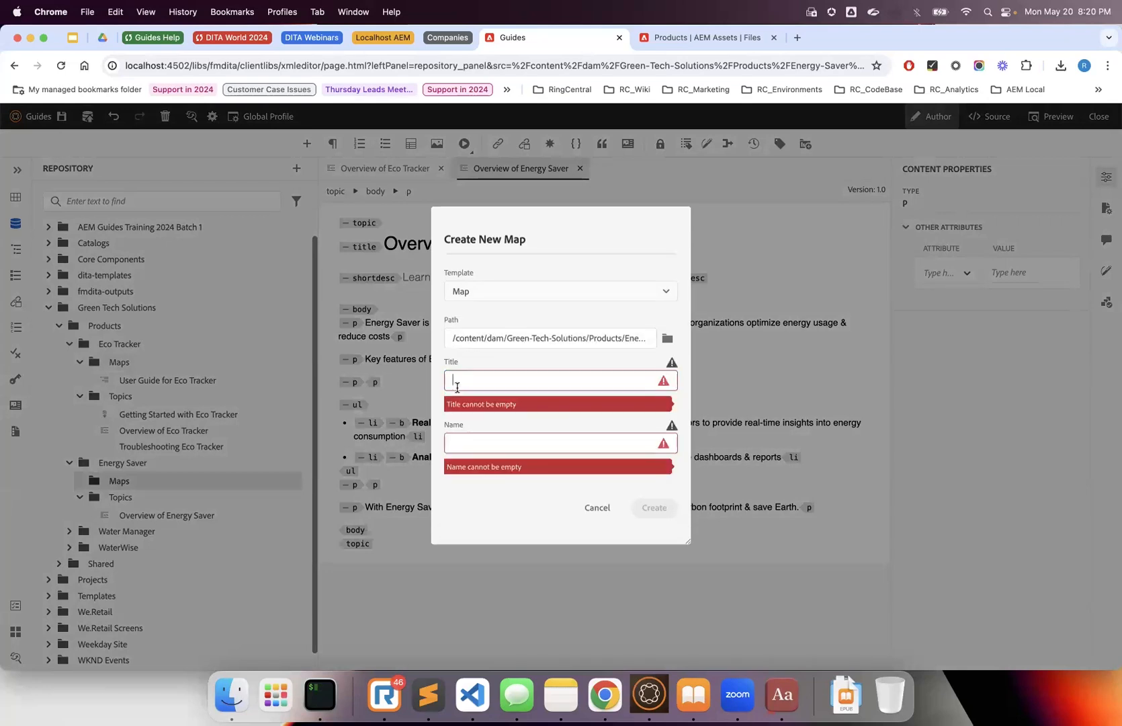
left_click(68, 39)
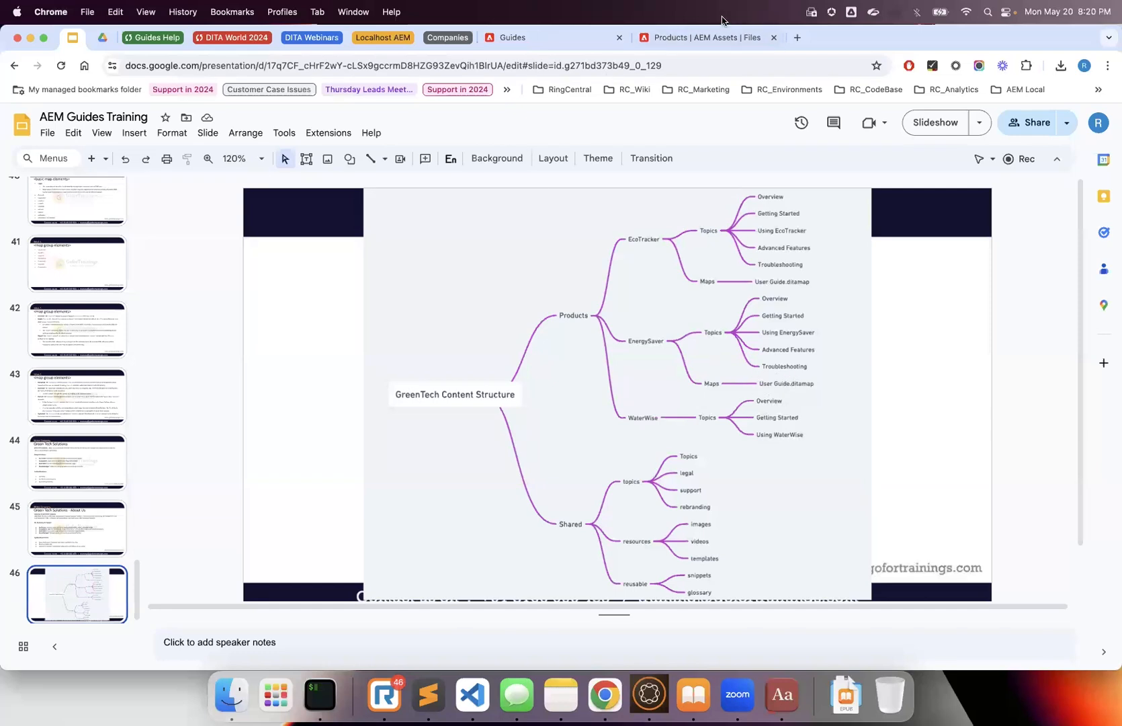
left_click(567, 39)
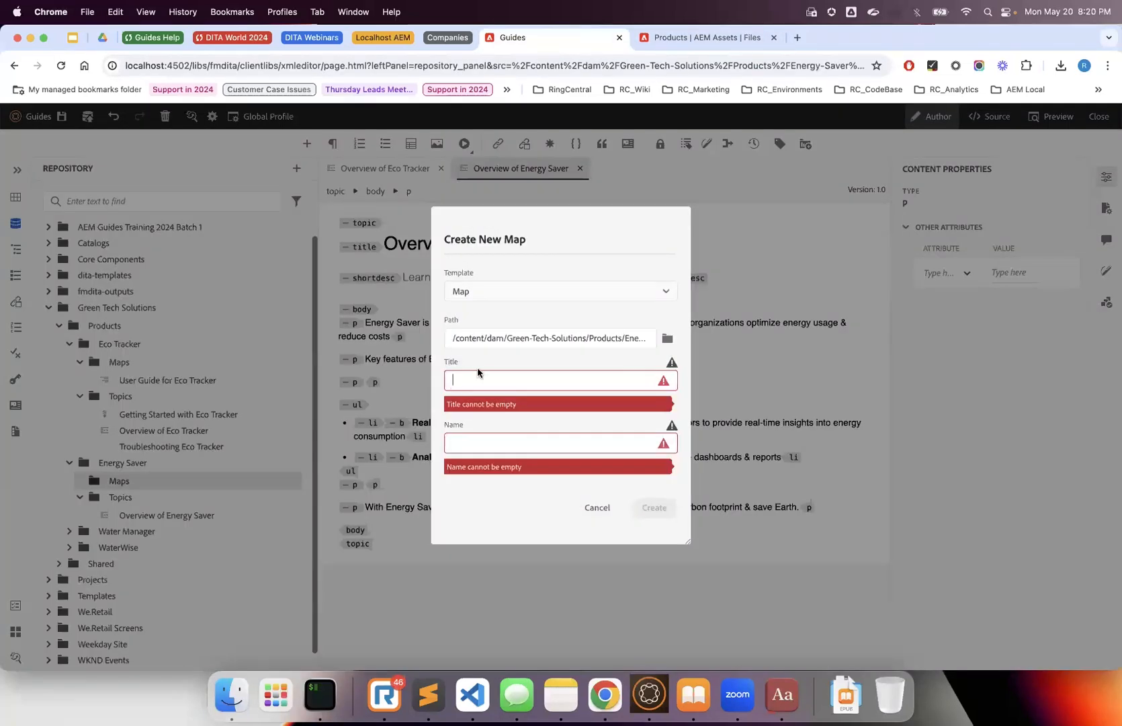
Title the new map "User guide for Energy Saver" and create it
left_click(478, 375)
type("Use")
key("BackSpace")
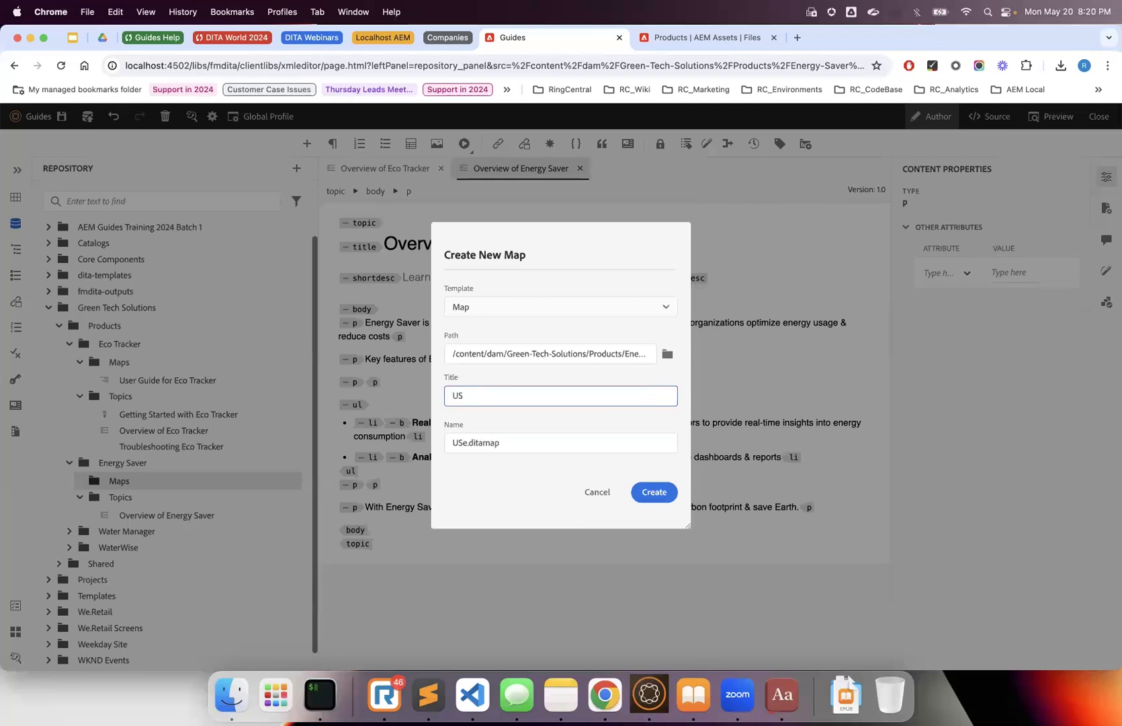
type("er guide for Enege")
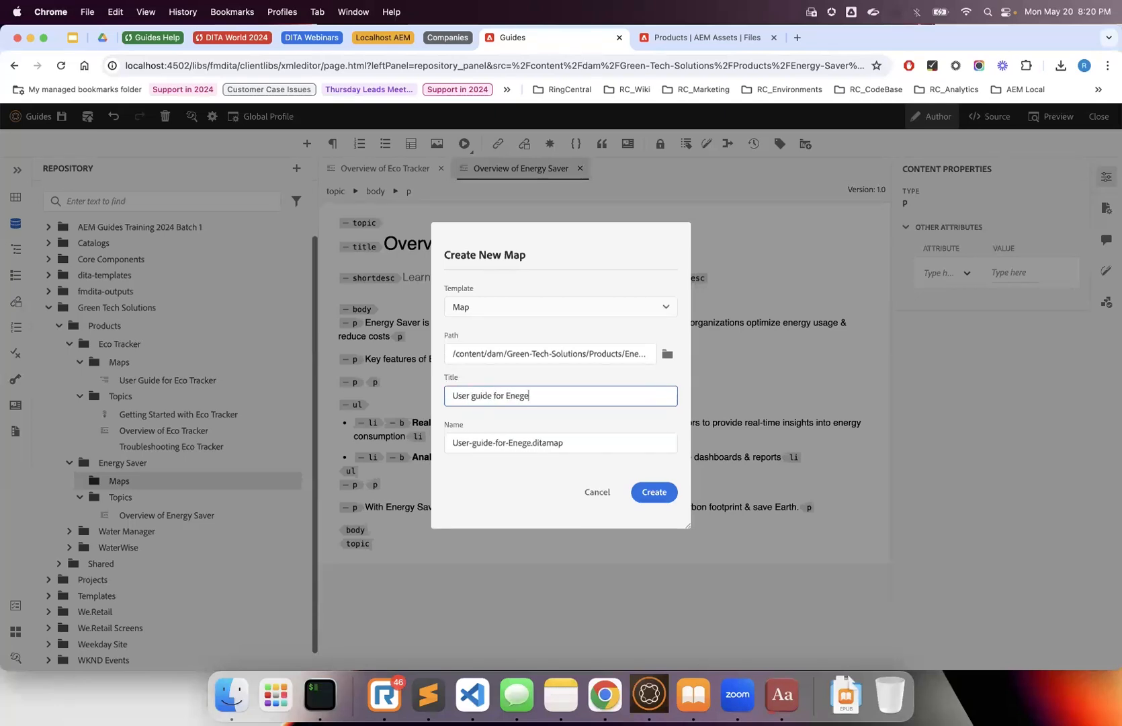
key("BackSpace")
key("BackSpace")
type("rgy Saver")
left_click(653, 492)
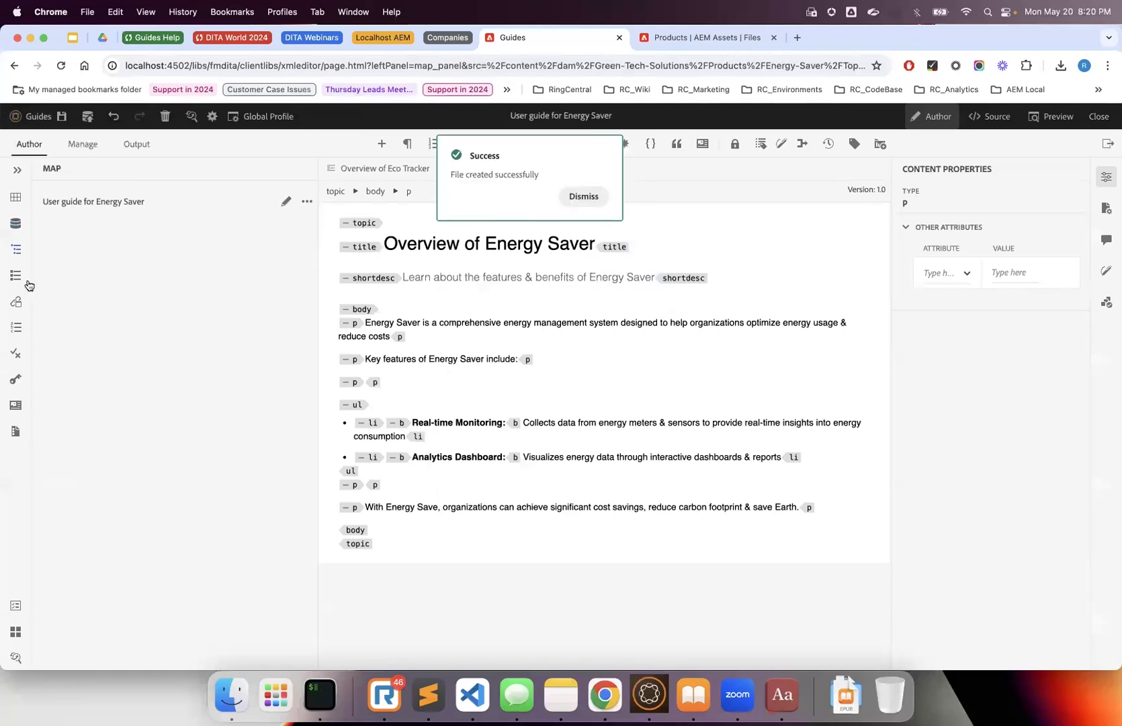
Open the User guide for Energy Saver map for editing and place the cursor after its title element
left_click(284, 208)
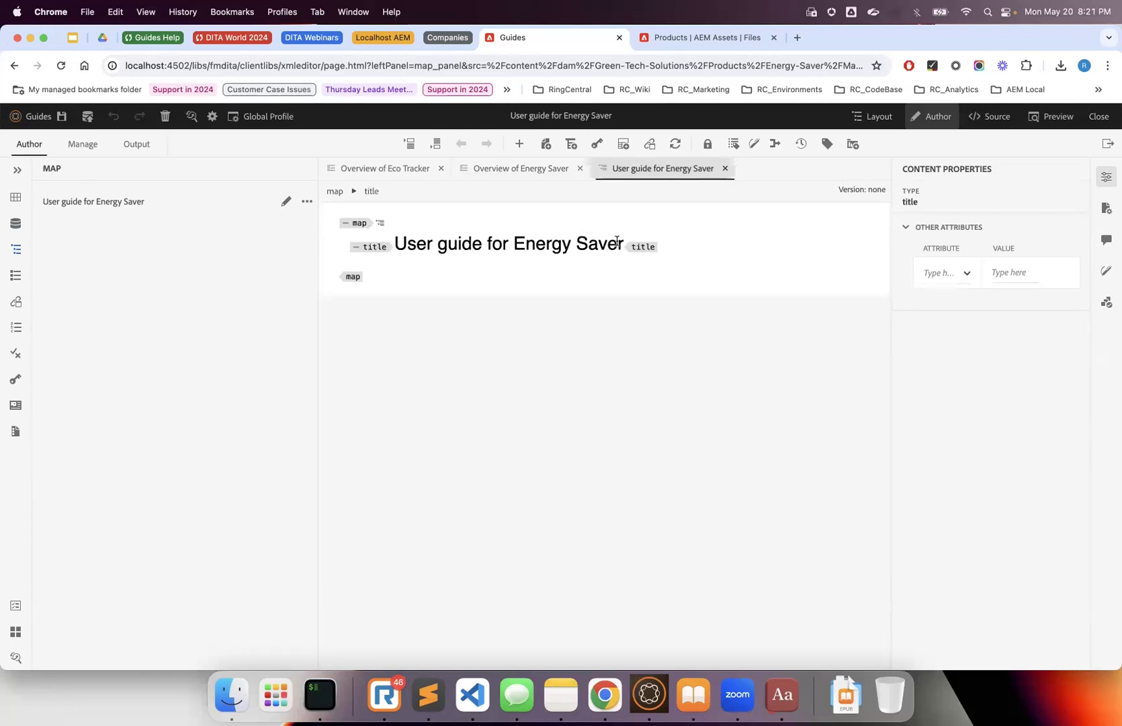
key("alt+Return")
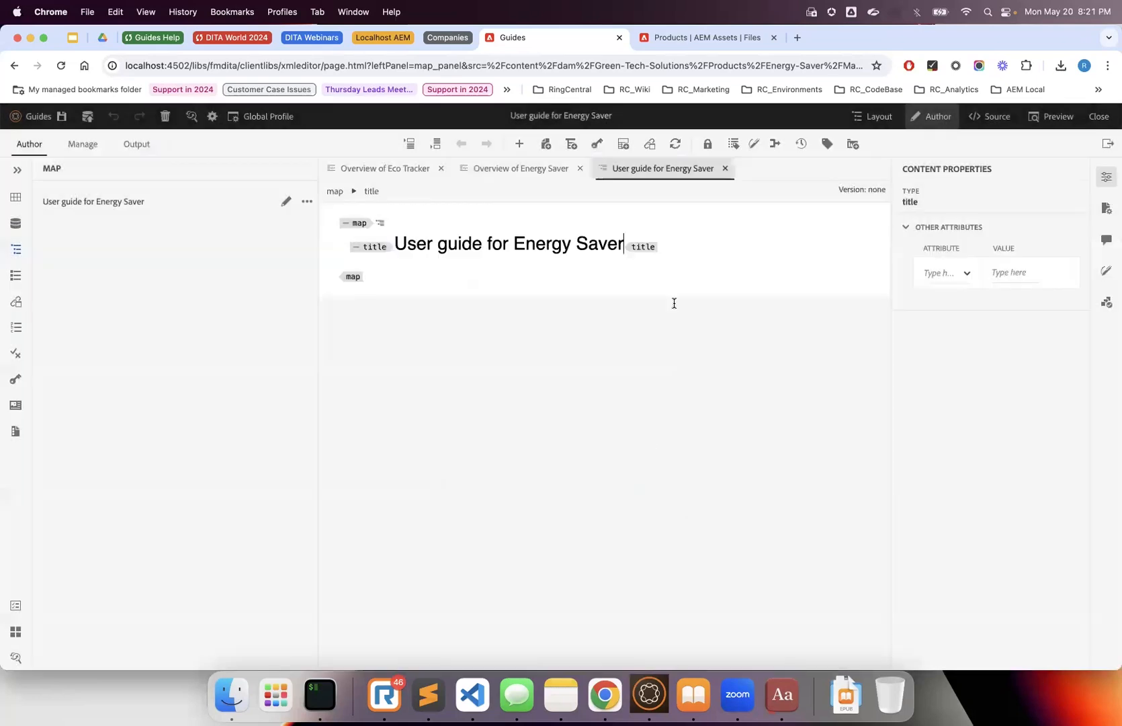
left_click(651, 490)
left_click(661, 253)
key("alt+Return")
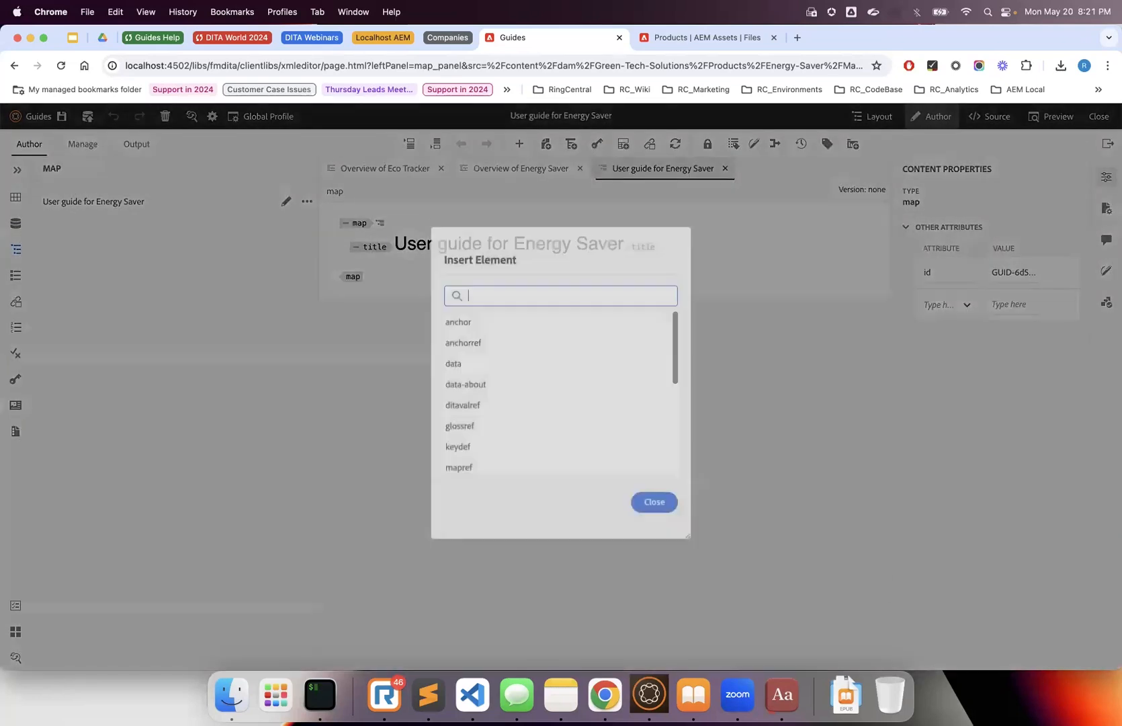
type("to")
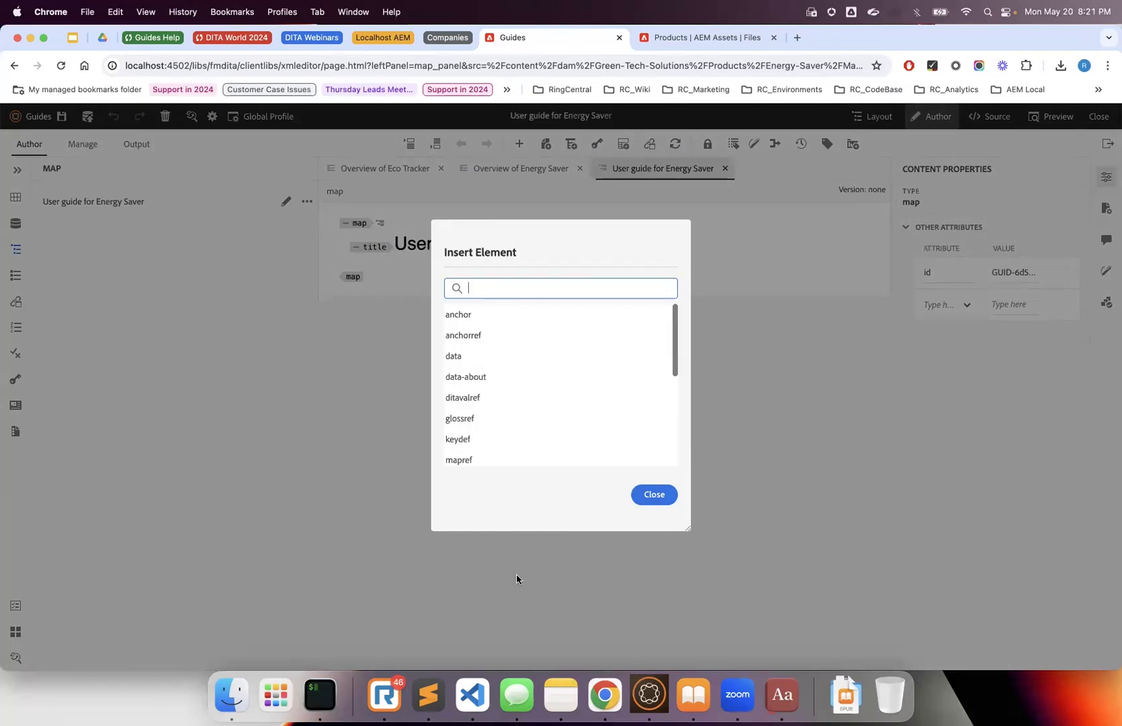
left_click(655, 495)
Insert a topicref to Overview of Energy Saver from Green Tech Solutions/Products/Energy Saver/Topics into the map and save it
left_click(519, 143)
type("topic")
left_click(470, 376)
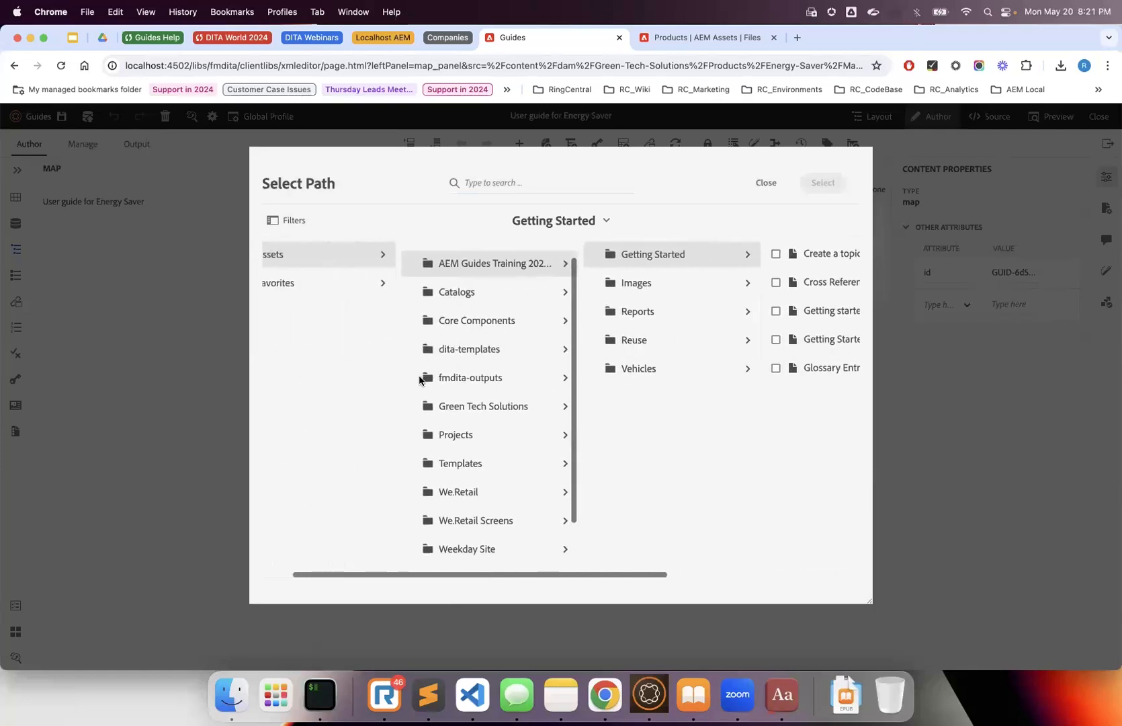
left_click(466, 356)
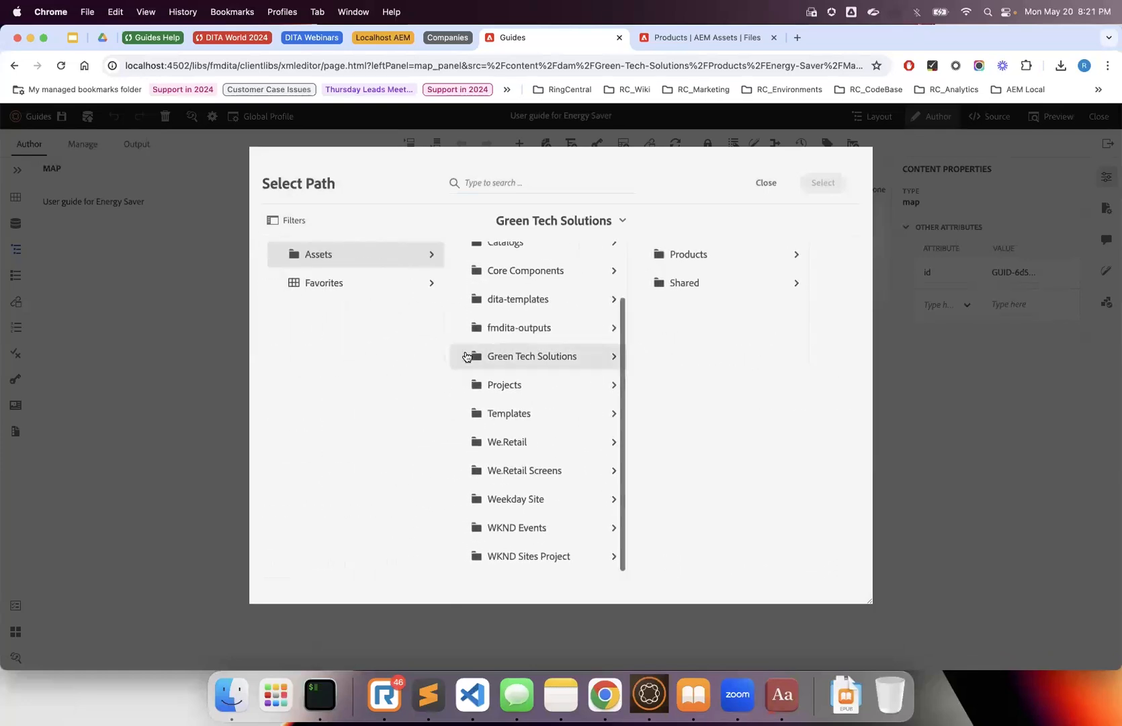
left_click(691, 258)
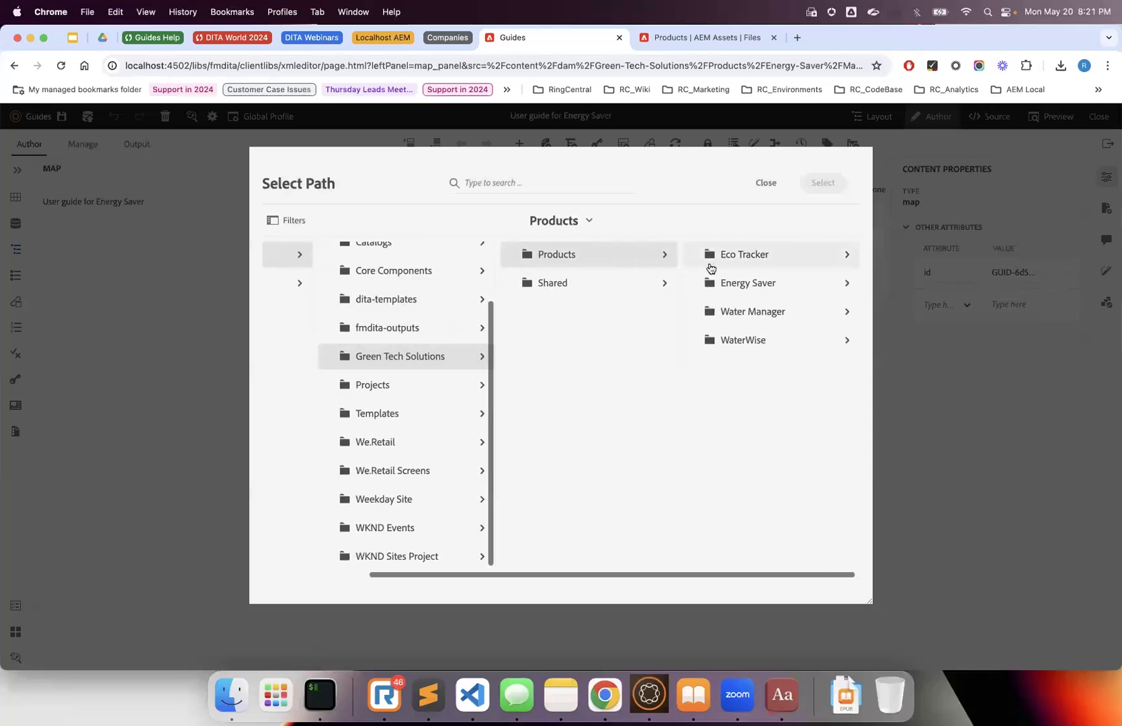
left_click(739, 279)
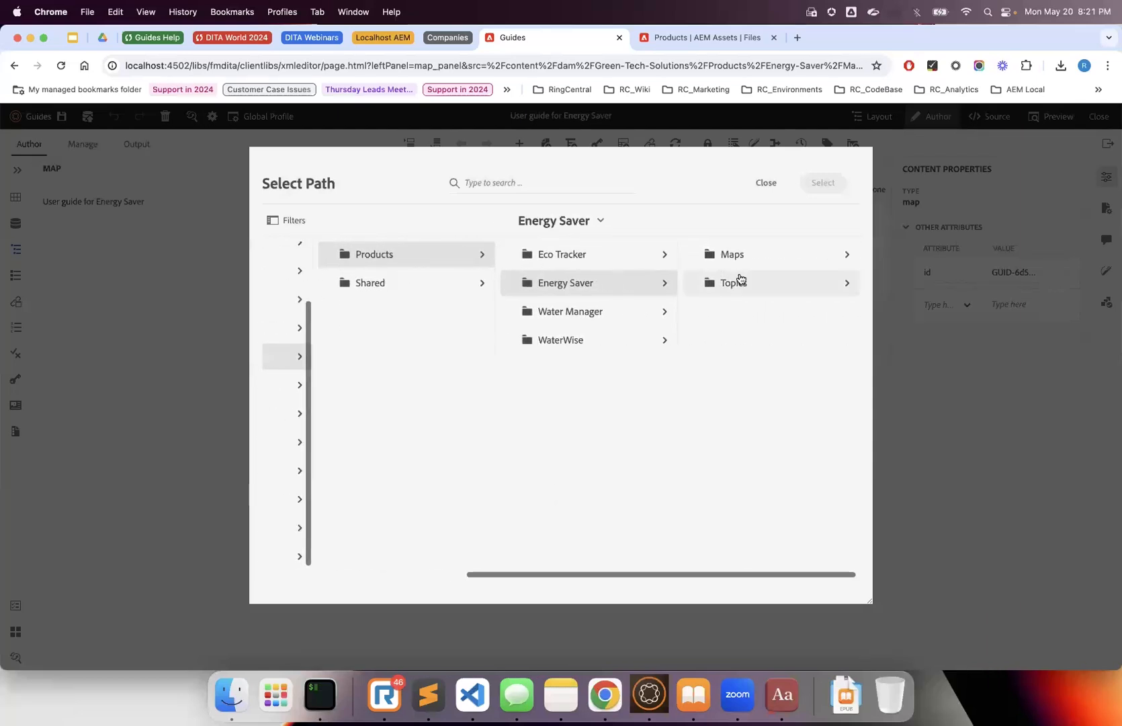
left_click(737, 282)
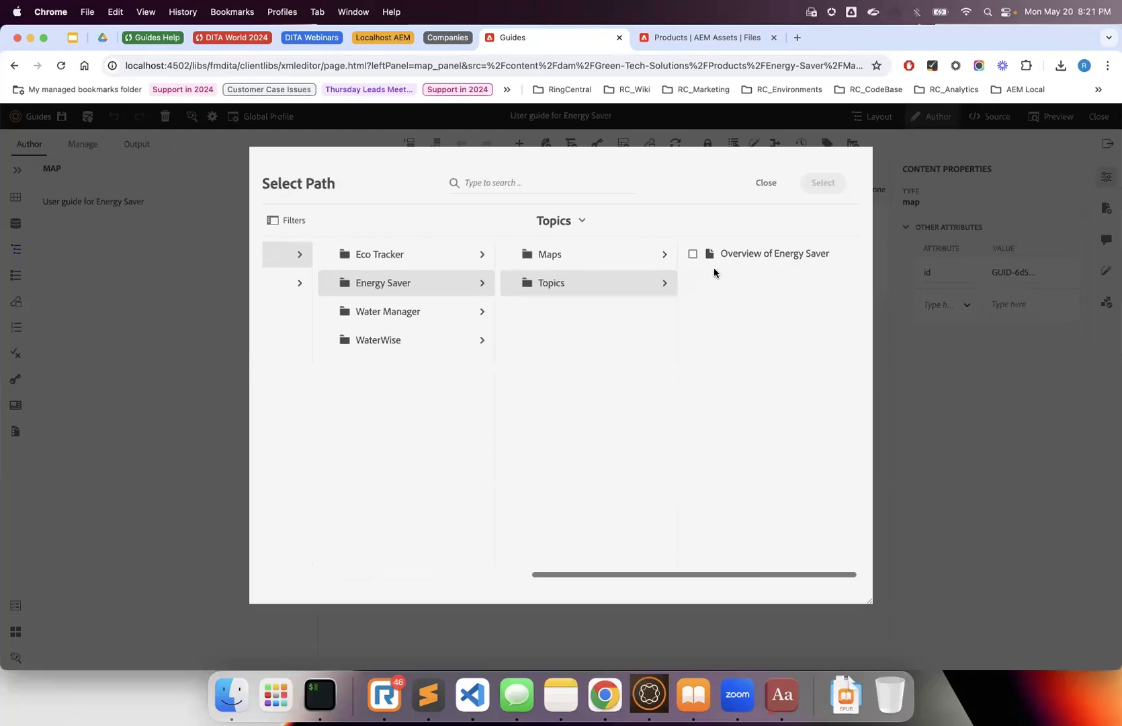
left_click(690, 254)
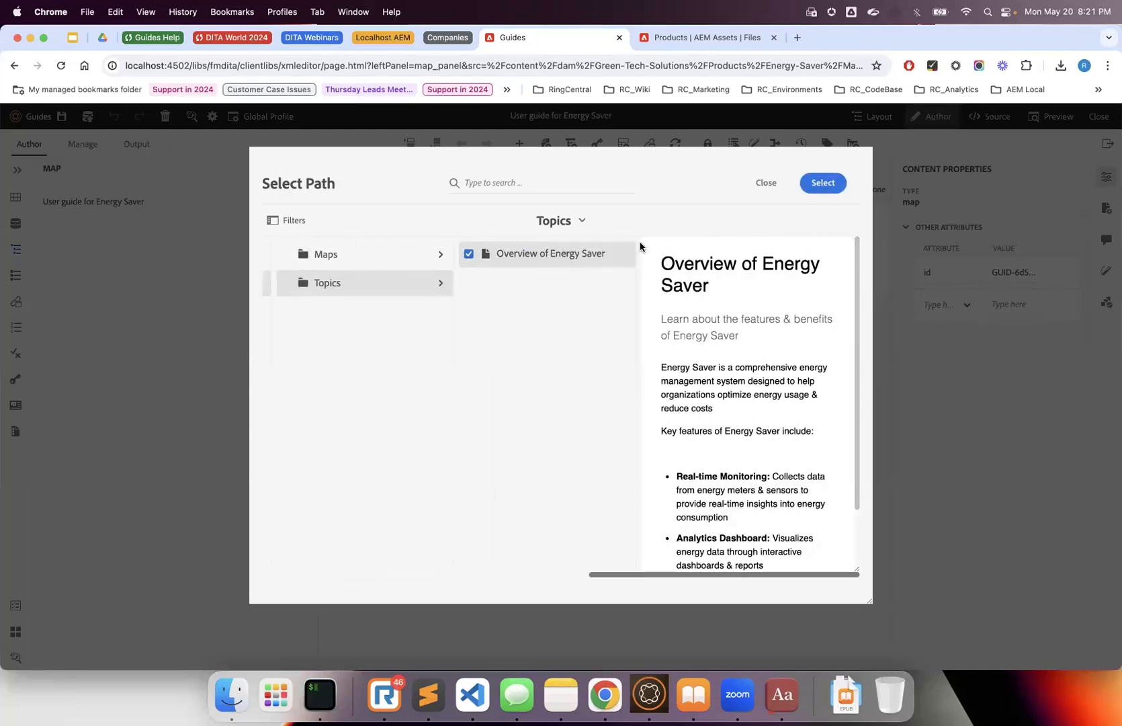
left_click(824, 184)
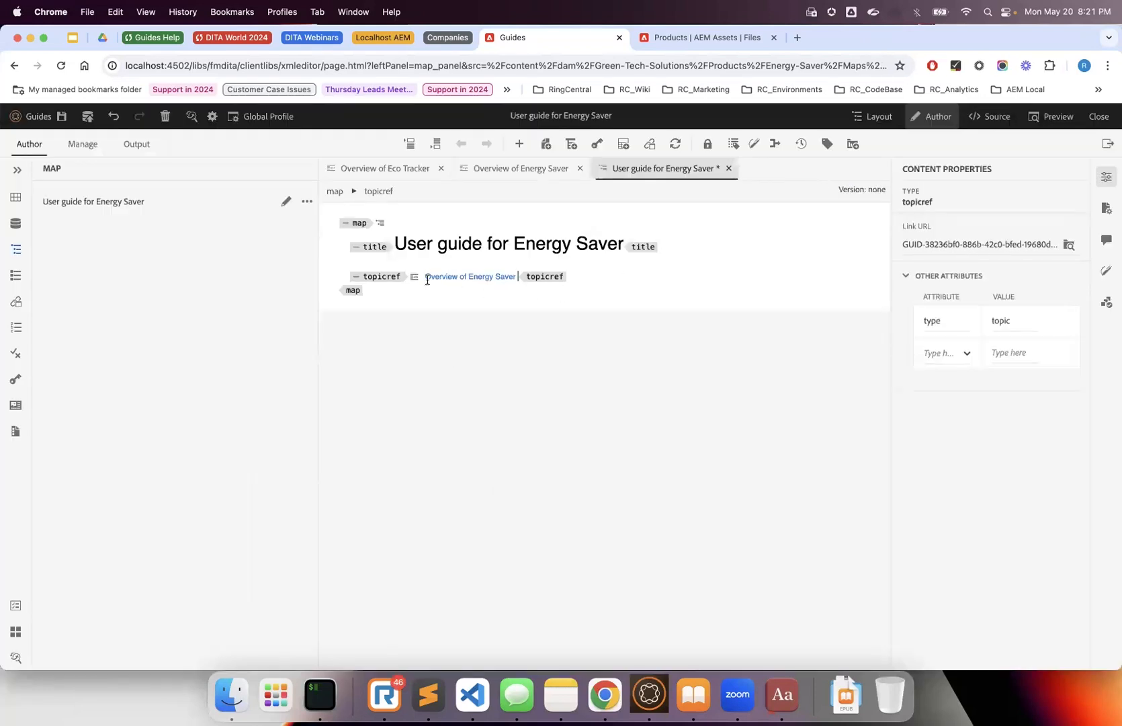
left_click(55, 119)
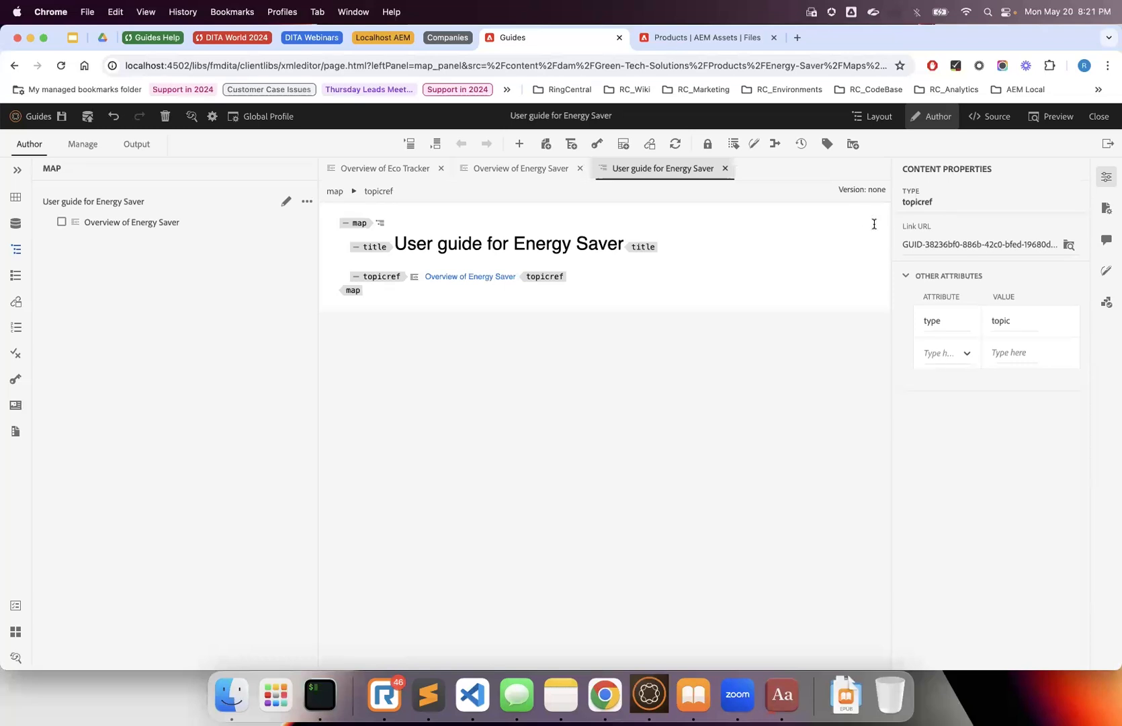
Compare the topicref's link URL in the map with the id attribute of the Overview of Energy Saver topic
left_click(918, 240)
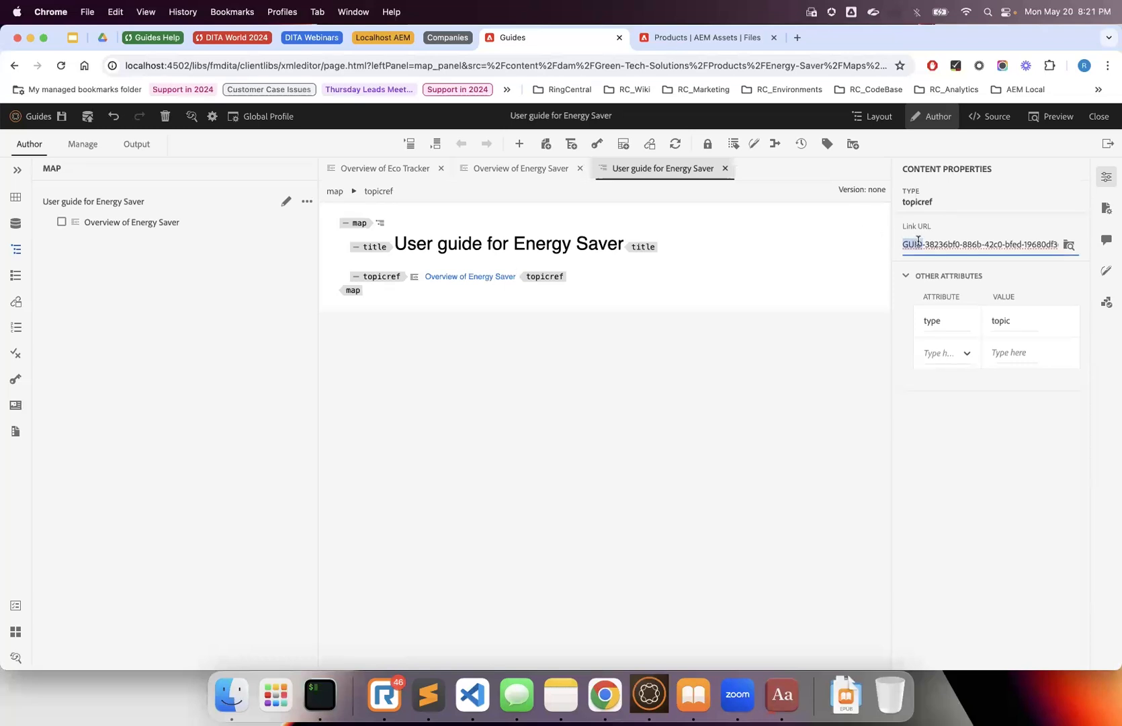
triple_click(917, 241)
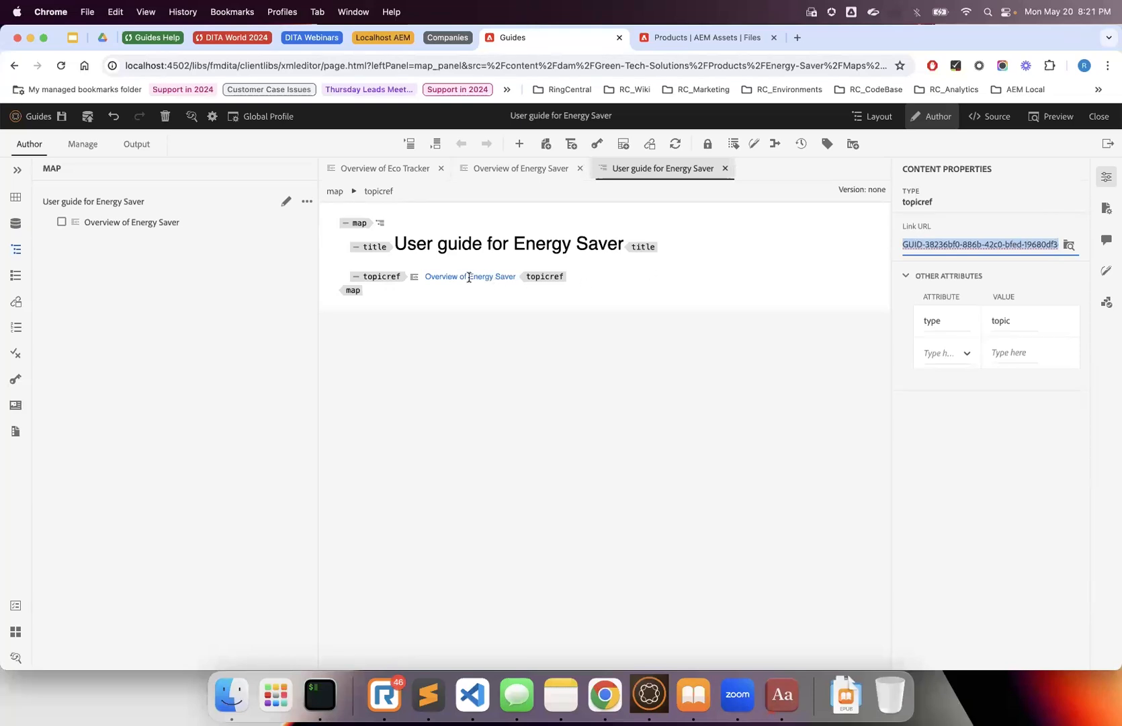
left_click(499, 172)
left_click(371, 228)
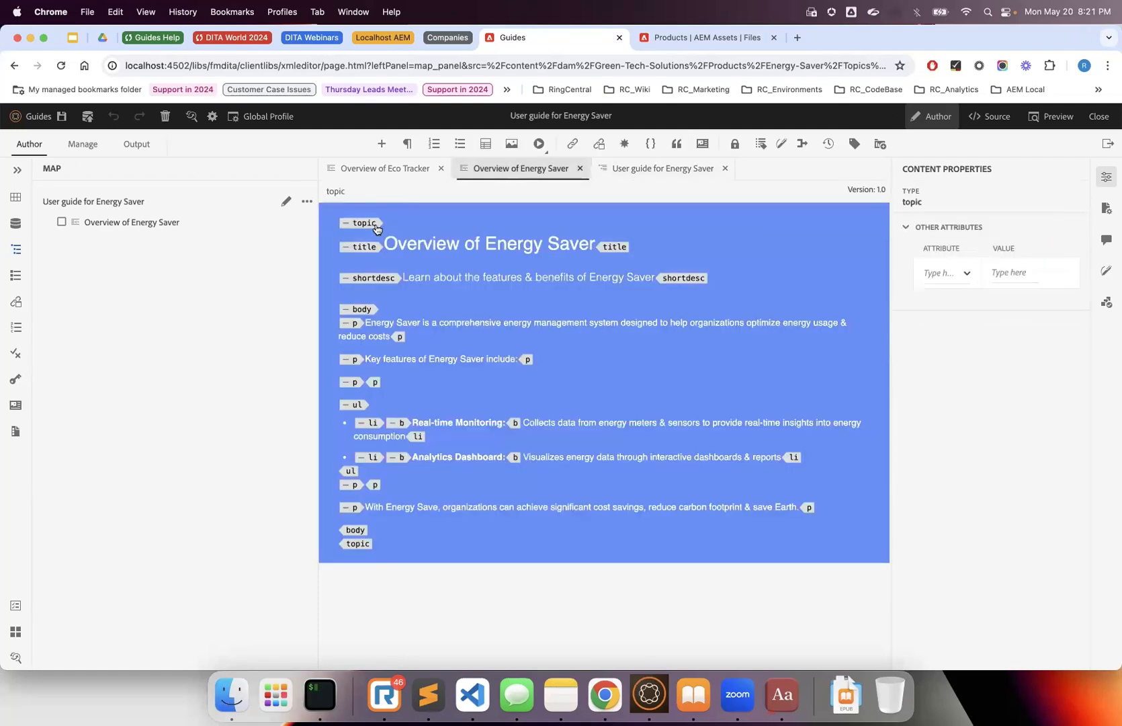
left_click(414, 222)
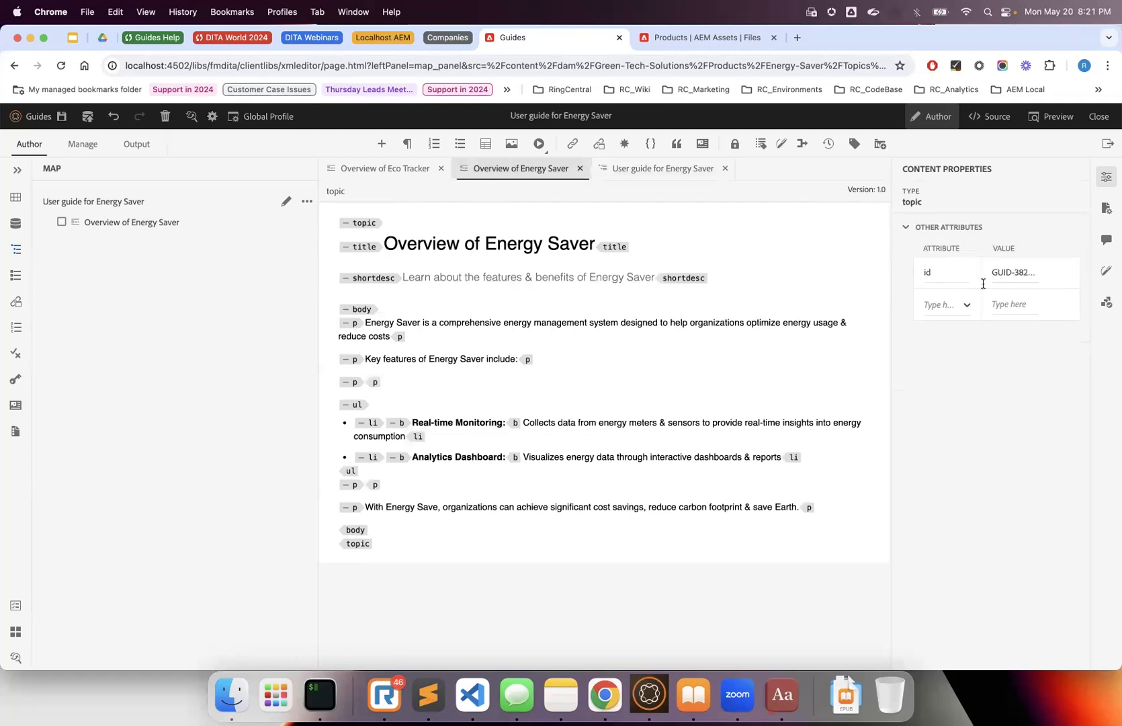
left_click(676, 174)
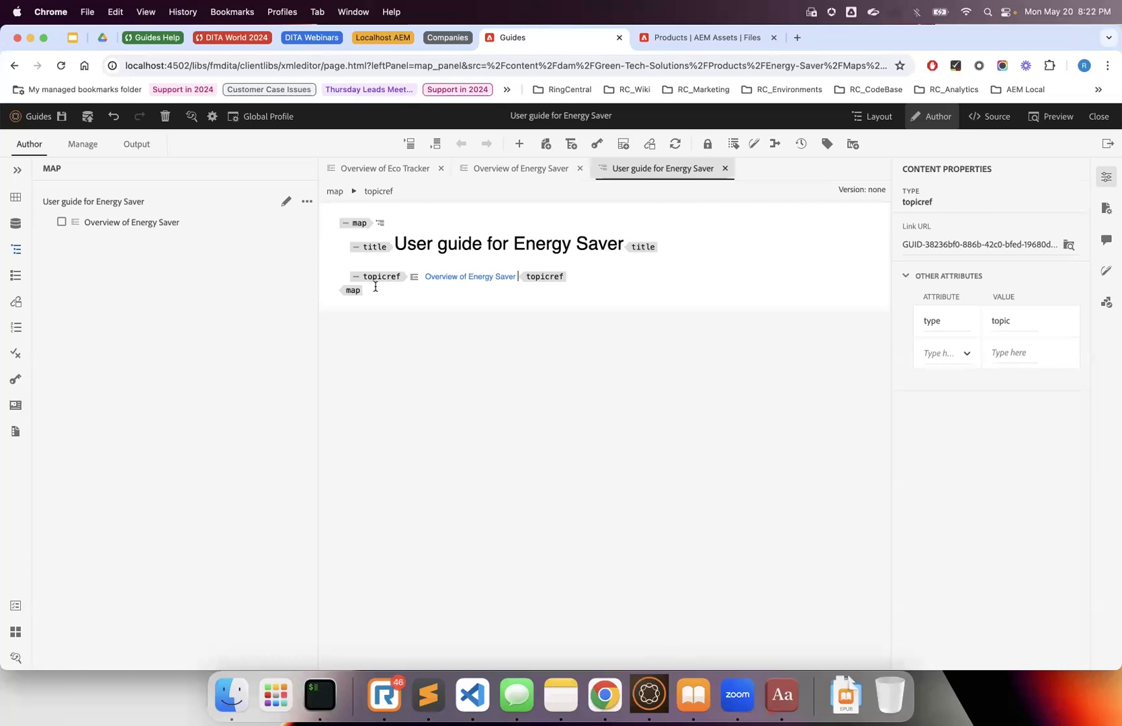
Preview the Overview of Energy Saver topic and check its heading and the spacing below the key features line
left_click(538, 176)
left_click(1048, 116)
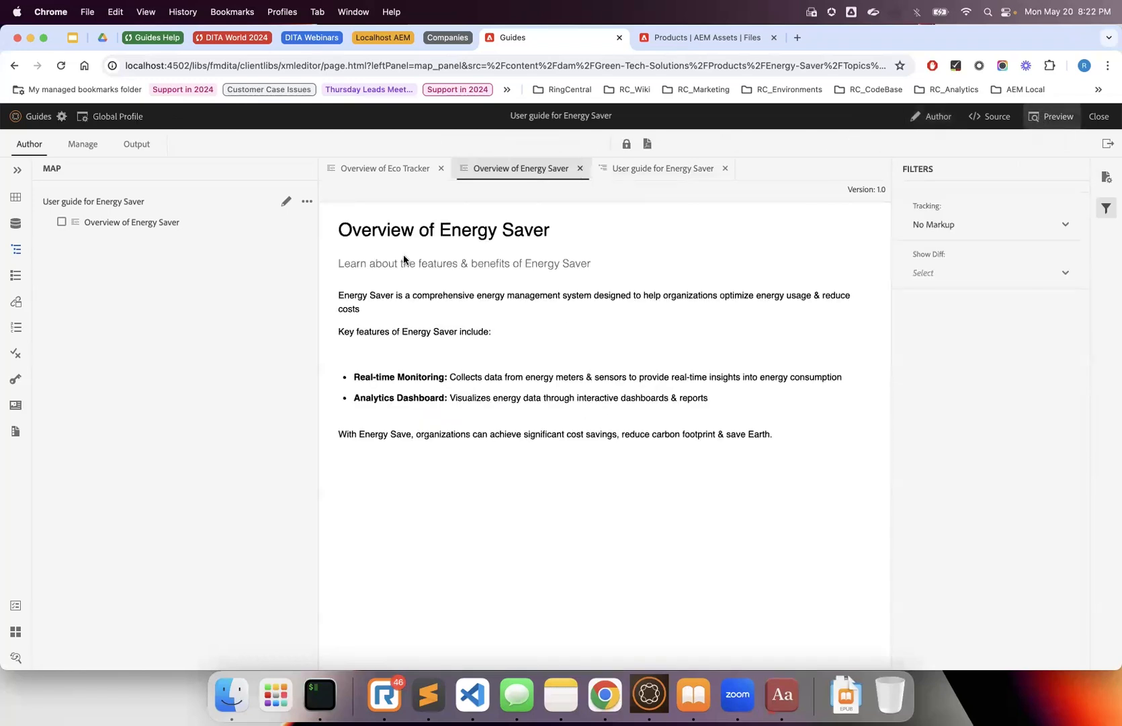
triple_click(345, 237)
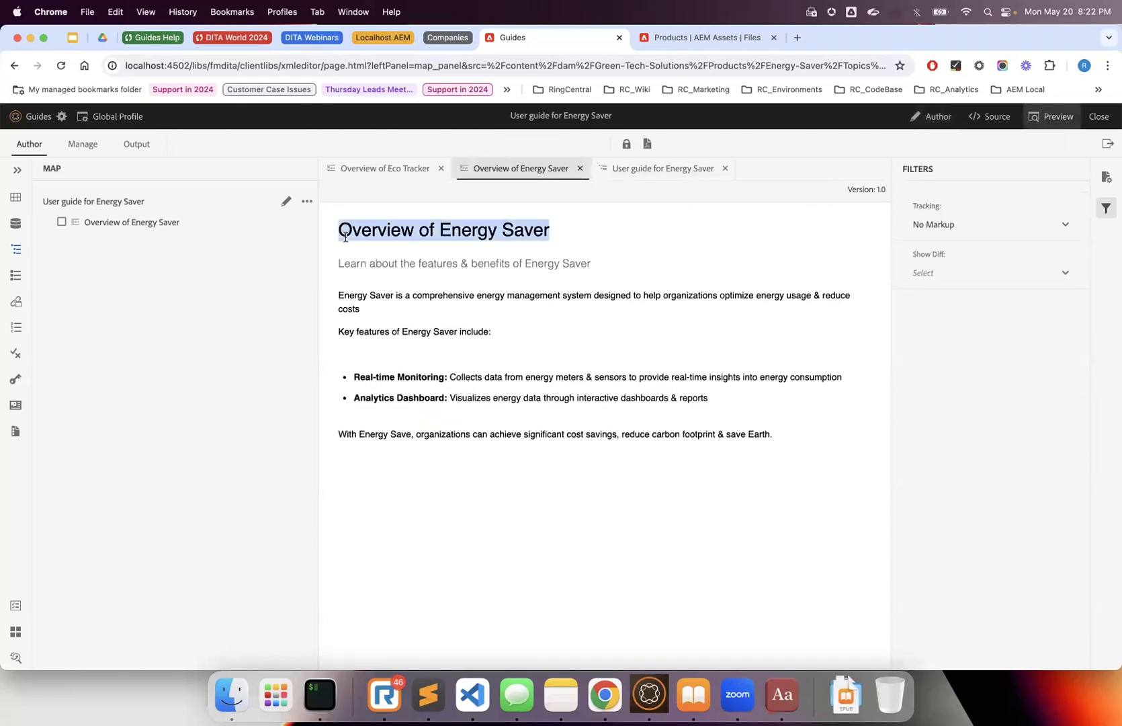
left_click(350, 334)
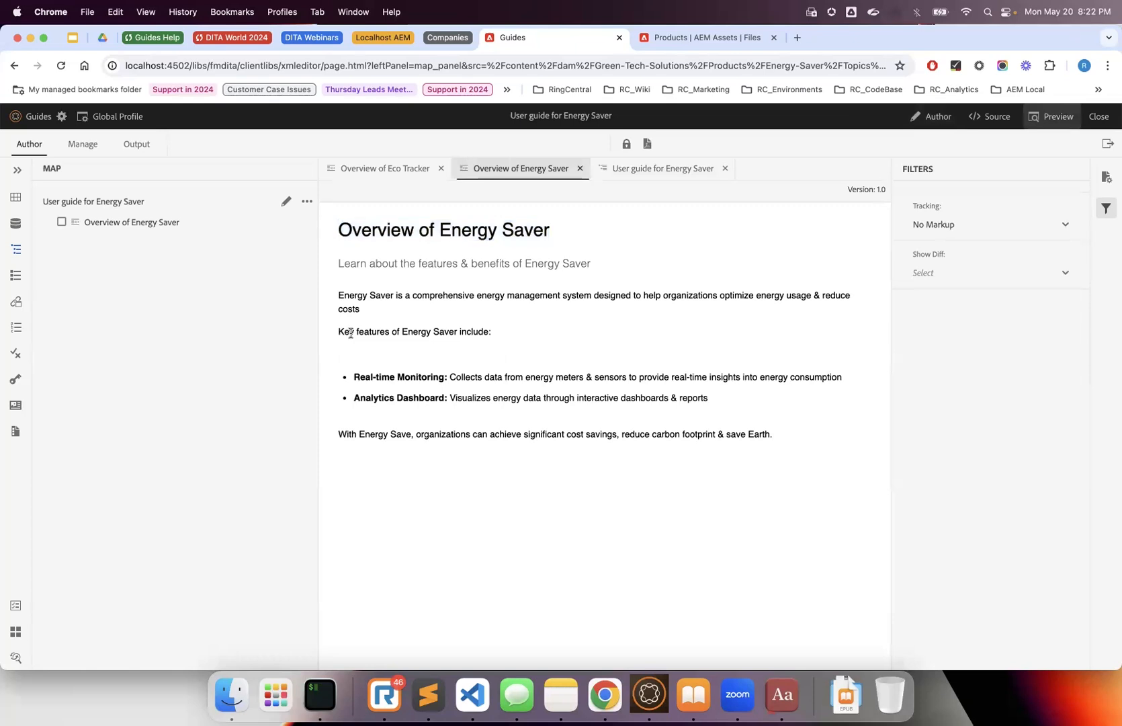
triple_click(350, 334)
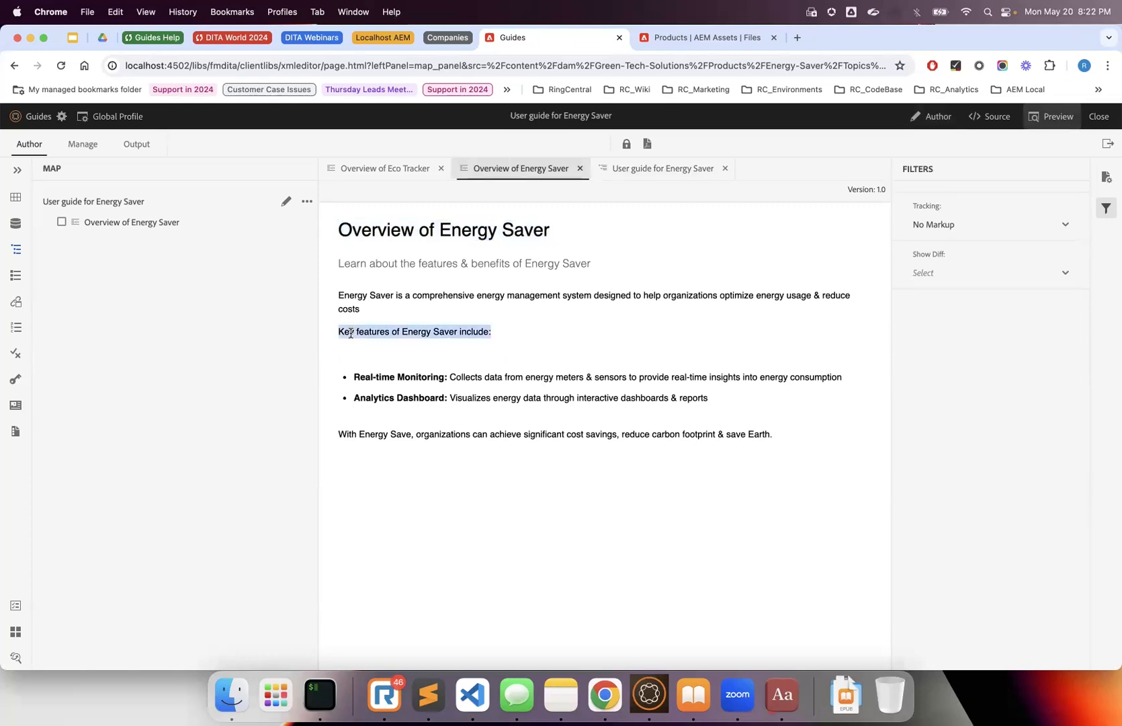
left_click(406, 344)
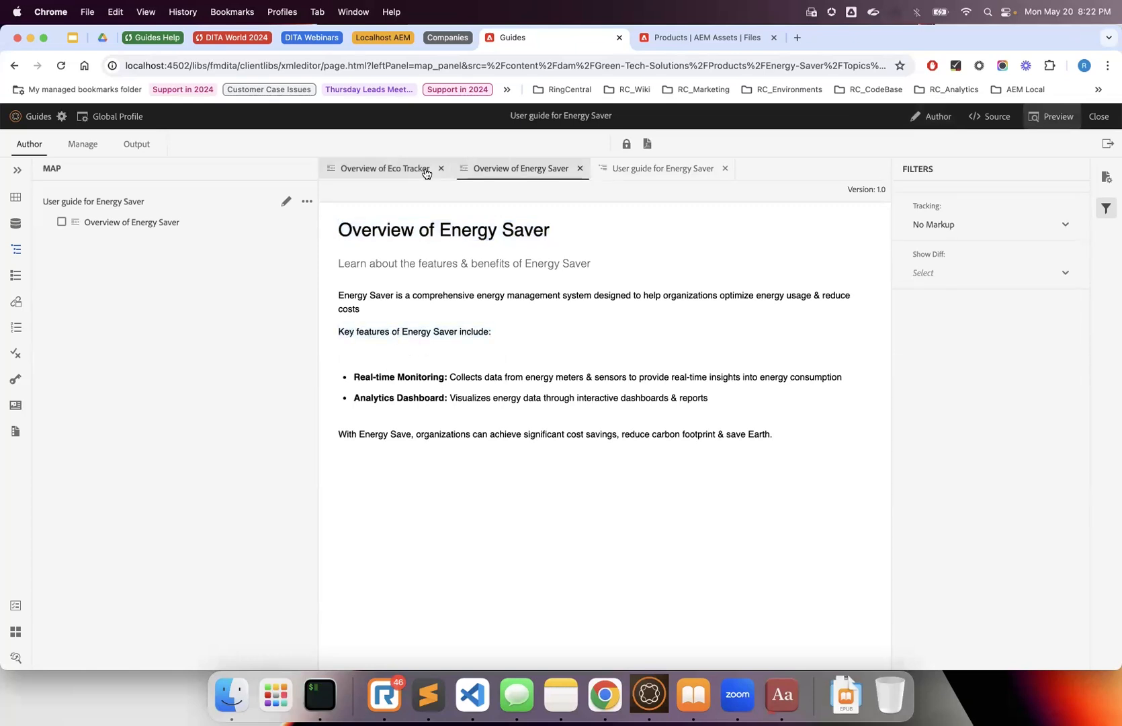
Delete the empty paragraph above the bulleted list in the Overview of Energy Saver topic and save the topic
left_click(933, 119)
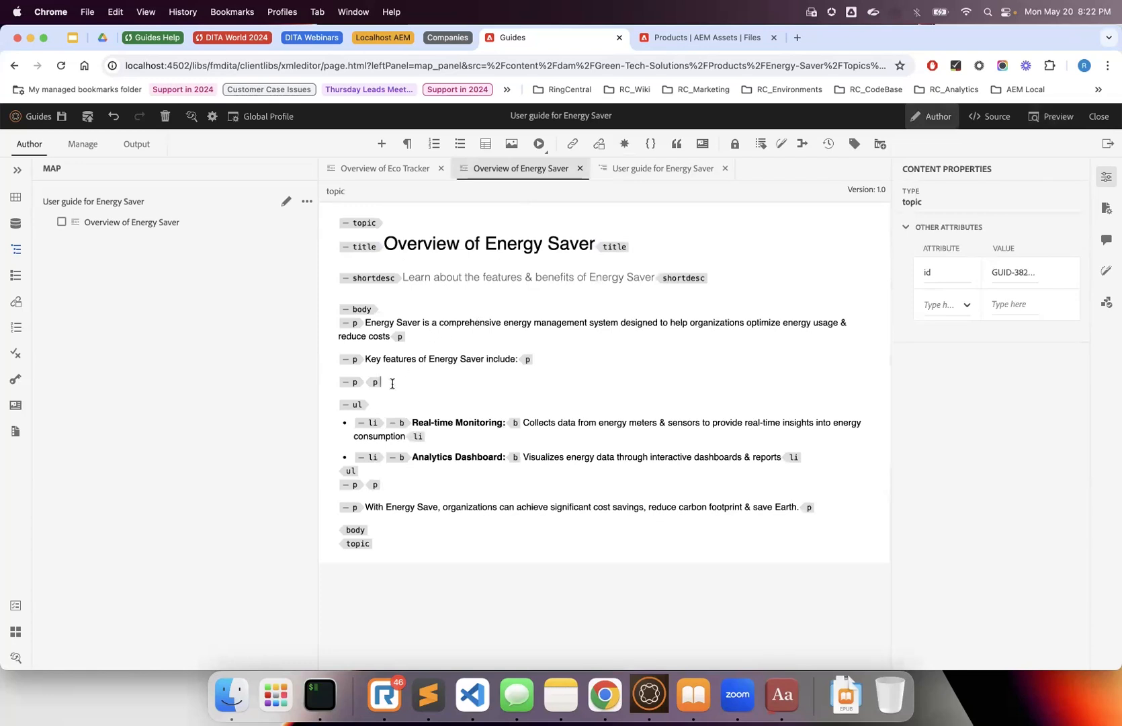
key("BackSpace")
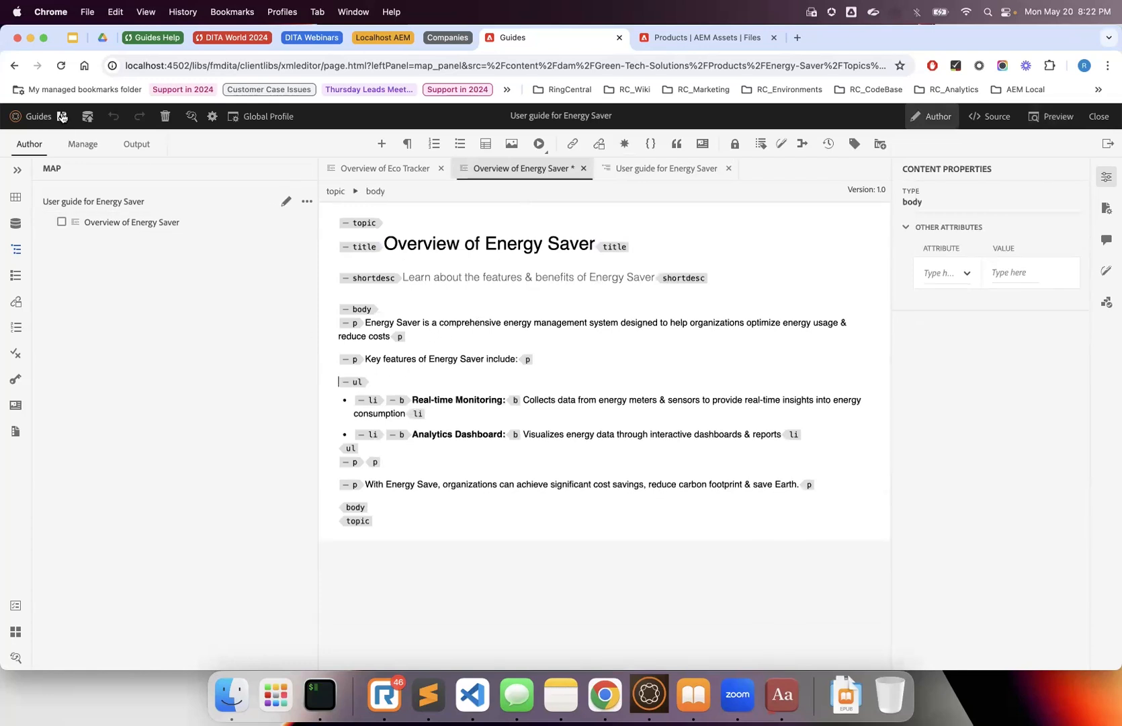
left_click(61, 117)
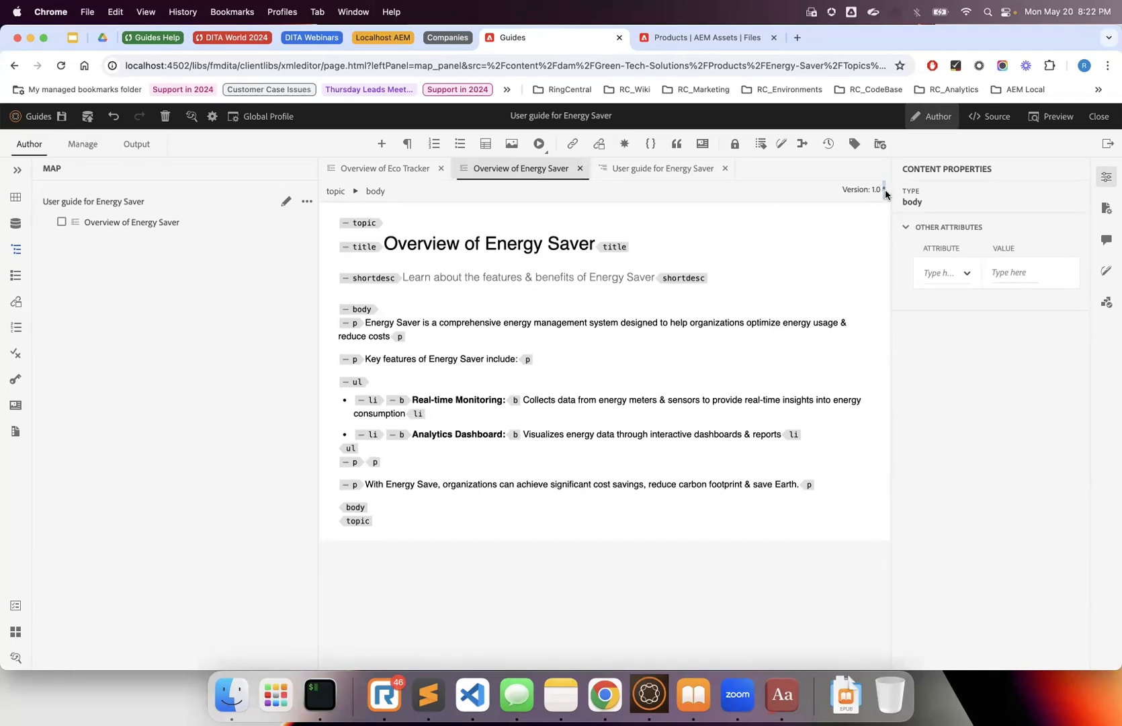
Save the Overview of Energy Saver topic as a new version with the version label 1
left_click(87, 118)
left_click(470, 391)
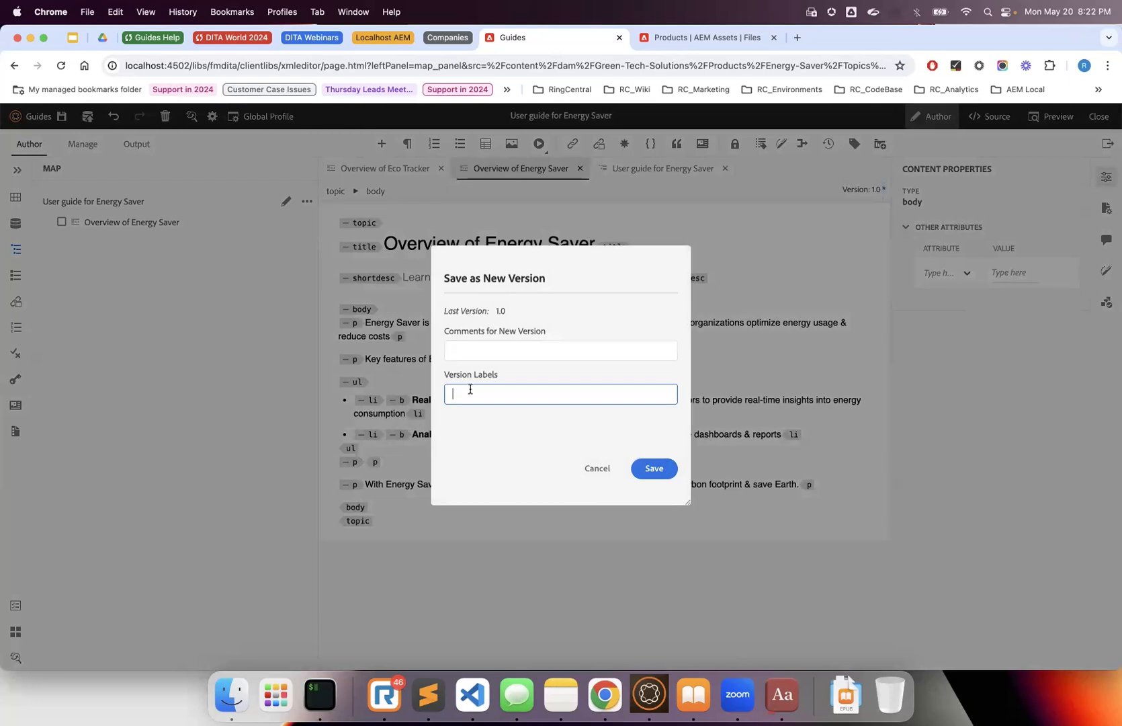
type("1")
left_click(657, 468)
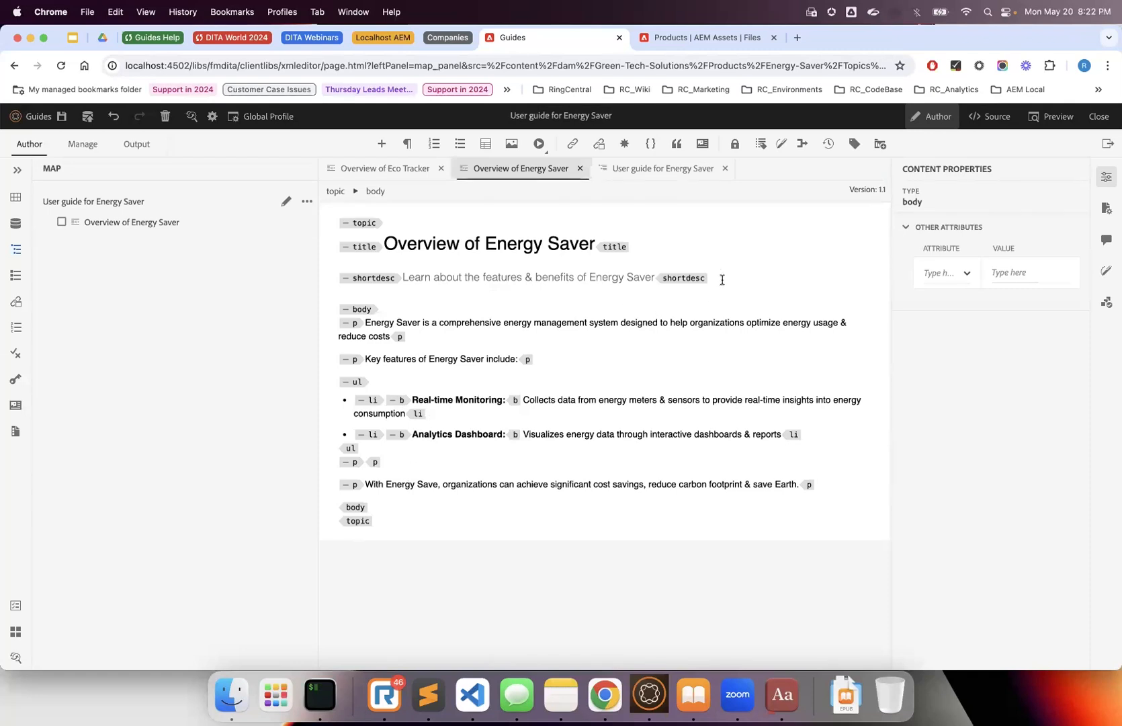
Save the User guide for Energy Saver map as a new version labelled 1.0 with the comment "First draft of Energy Saver User Guide"
left_click(672, 168)
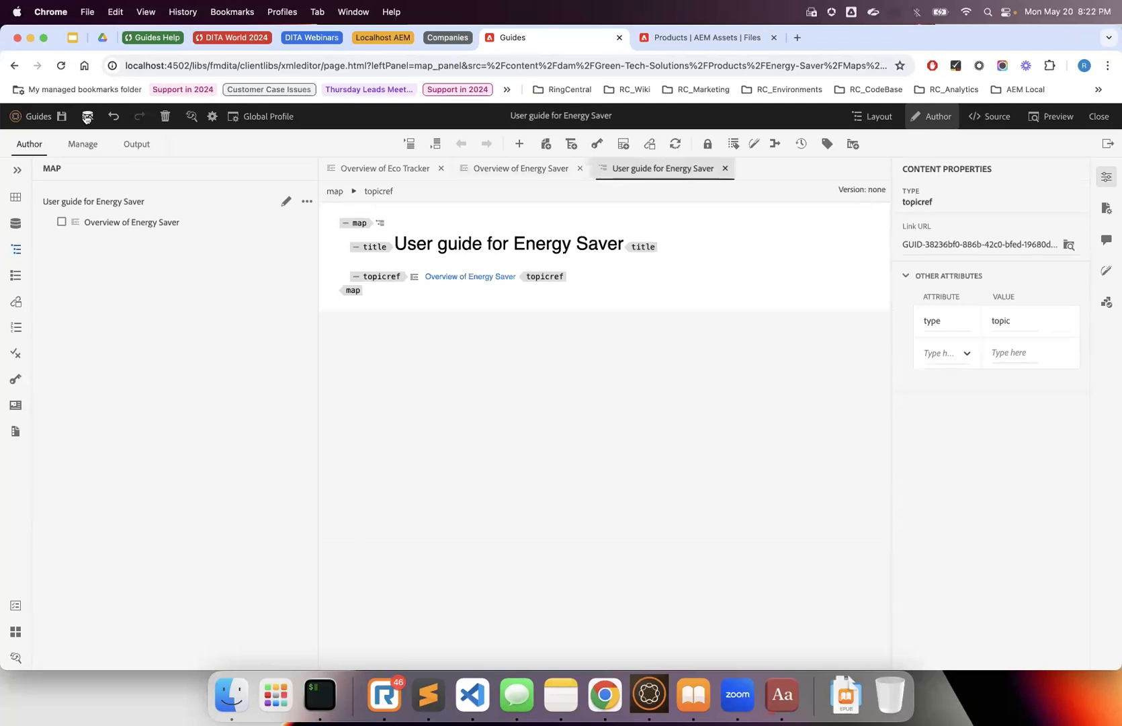
left_click(87, 116)
left_click(478, 380)
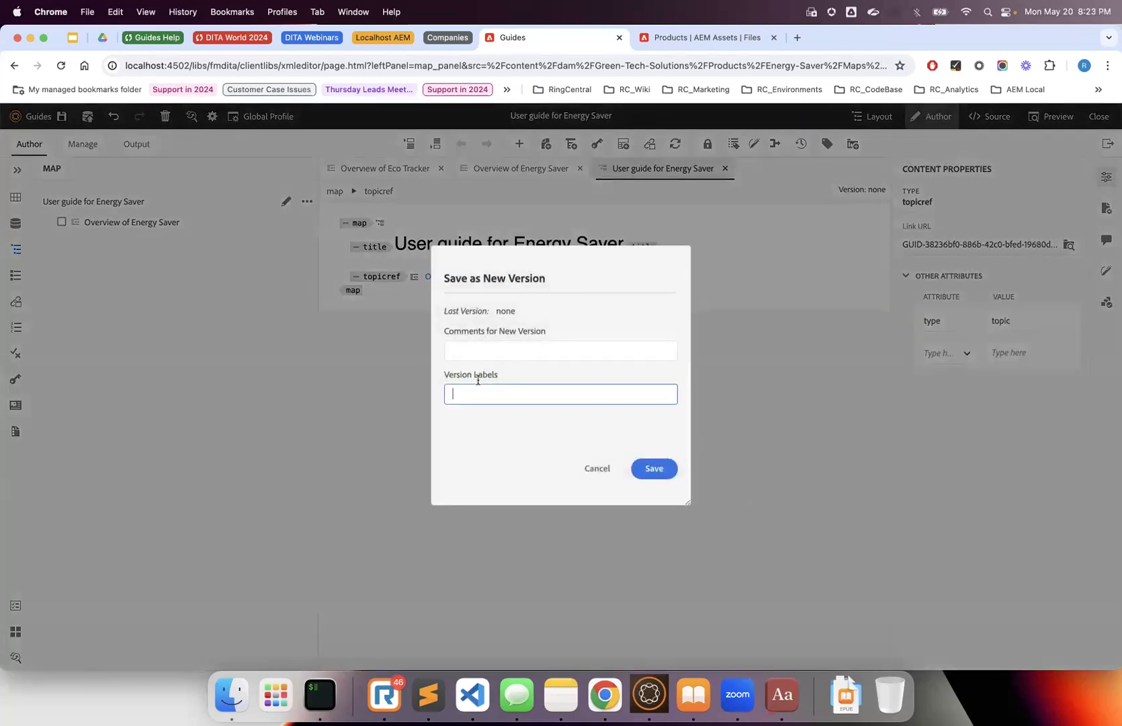
type("1.0")
left_click(508, 345)
type("First")
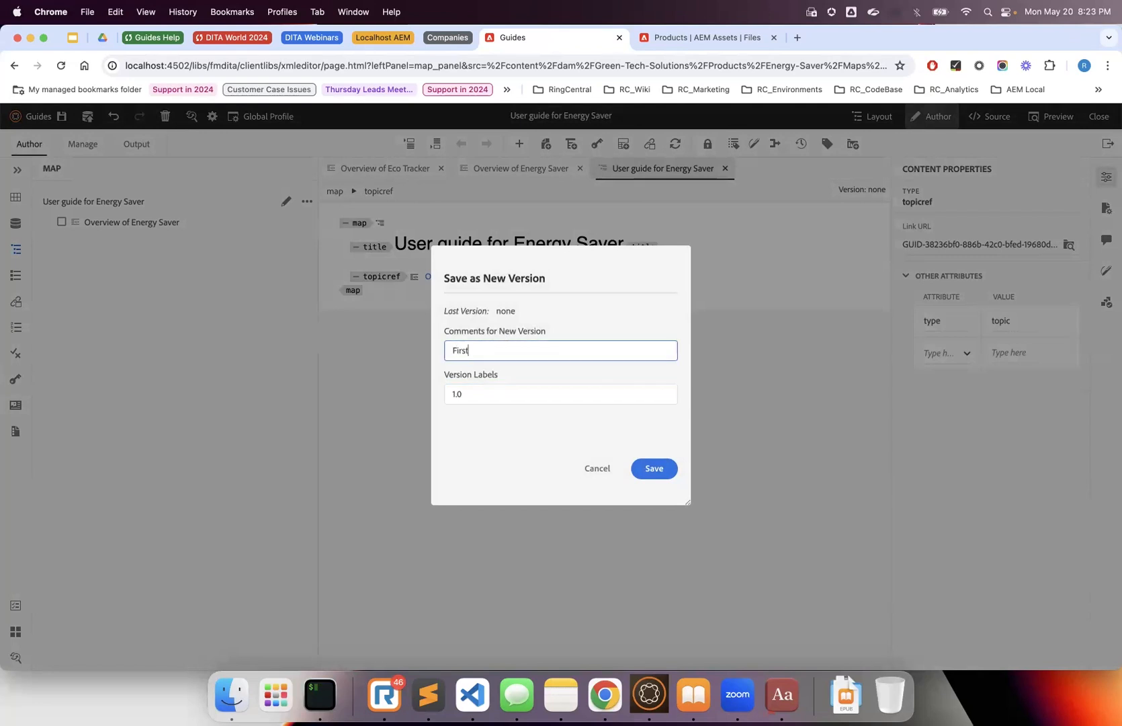
type(" ve")
type("aft of Us")
type("En")
type("ergy Saver User Guide")
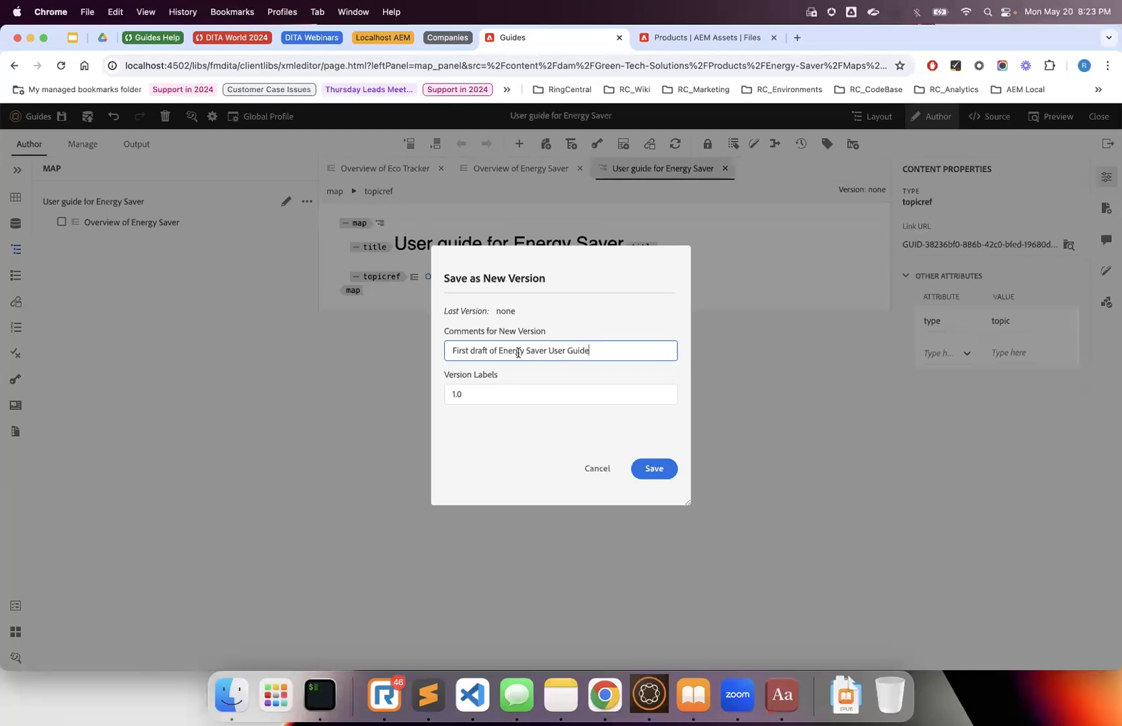
left_click(643, 465)
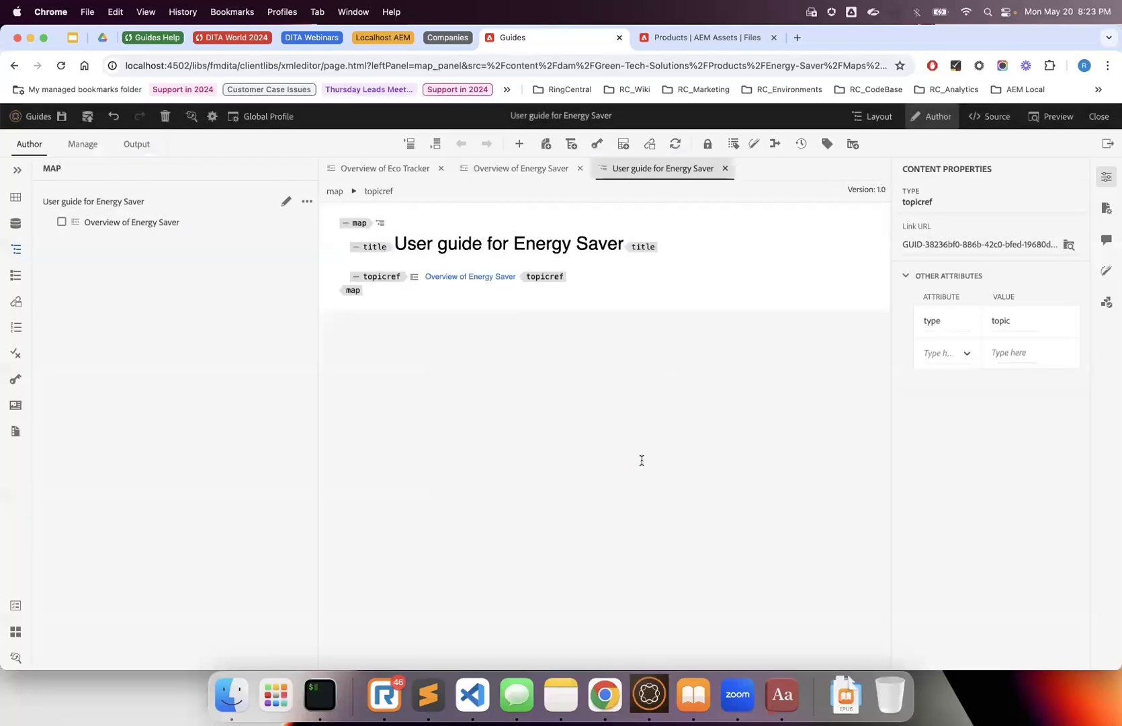